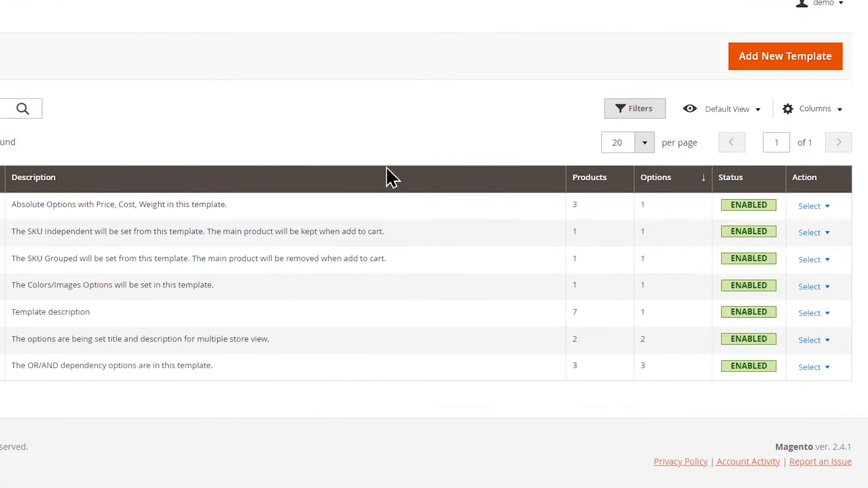
# Reorder the template grid columns to Status, Products, Options and toggle the sort direction of the Options column
pyautogui.moveTo(671, 188); pyautogui.dragTo(750, 187)
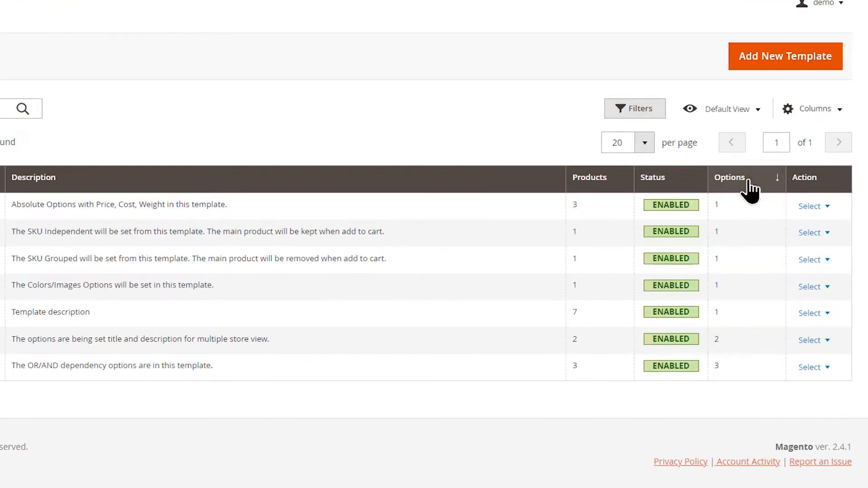
pyautogui.moveTo(613, 188); pyautogui.dragTo(688, 189)
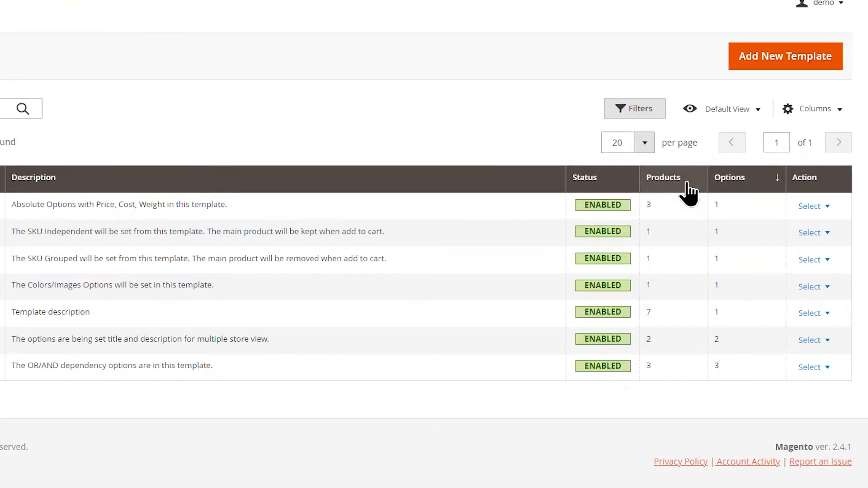
pyautogui.click(776, 185)
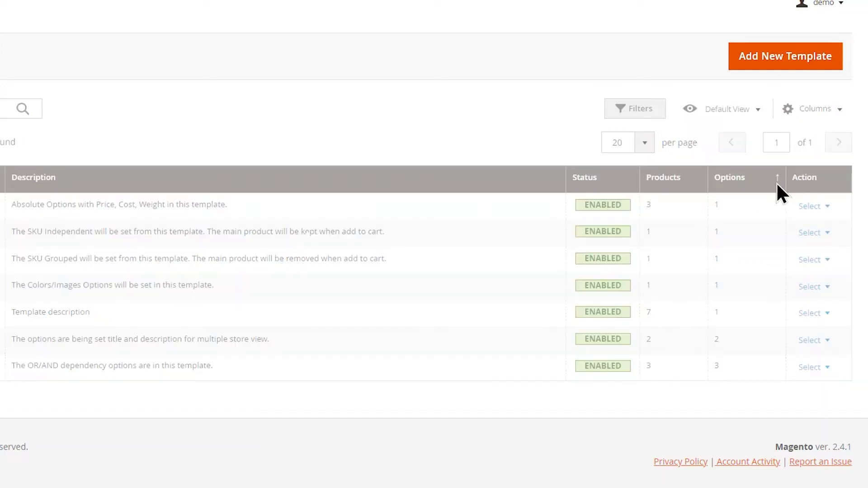
pyautogui.click(777, 183)
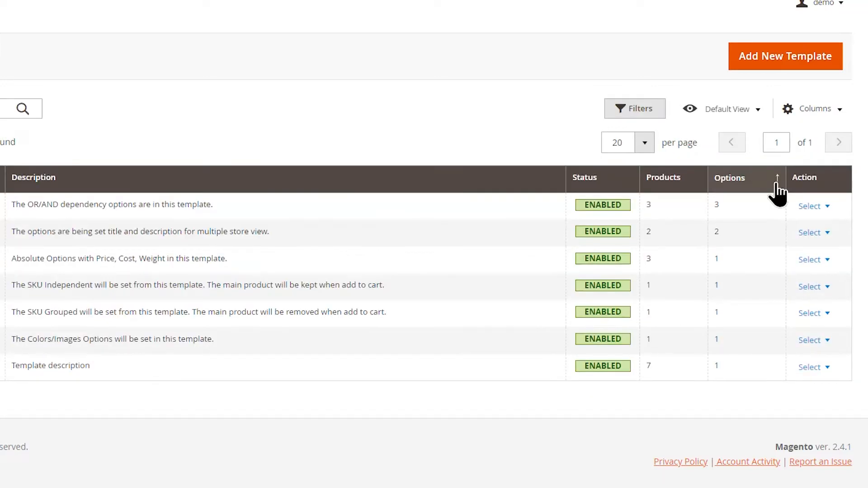
# Hide the Products column from the template grid and show it again
pyautogui.click(818, 113)
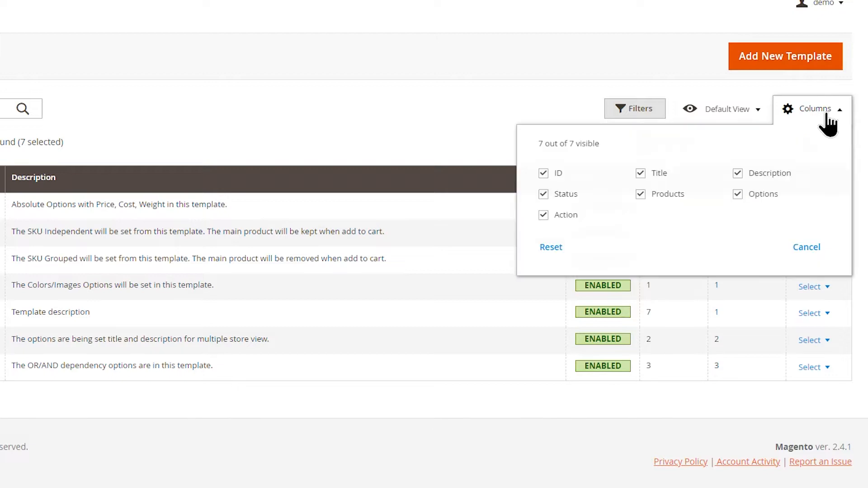
pyautogui.click(641, 195)
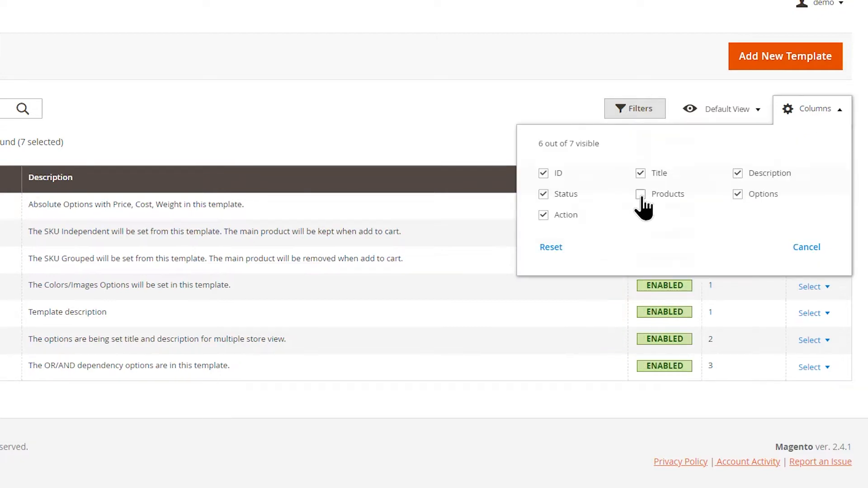
pyautogui.click(641, 196)
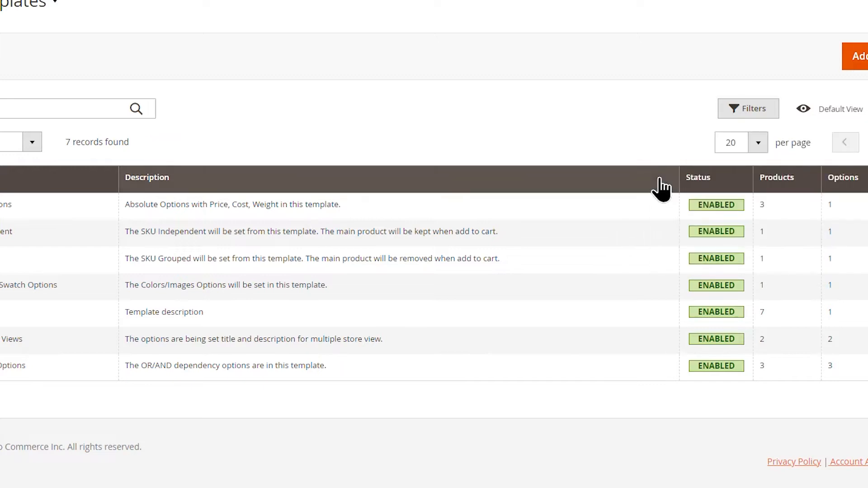
# Edit the Absolute Options template's description inline to "Absolute Options with Price, Cost, Weight in this template" and save it
pyautogui.click(304, 204)
pyautogui.press('BackSpace')
pyautogui.press('BackSpace')
pyautogui.press('BackSpace')
pyautogui.press('BackSpace')
pyautogui.press('BackSpace')
pyautogui.press('BackSpace')
pyautogui.write('mplate')
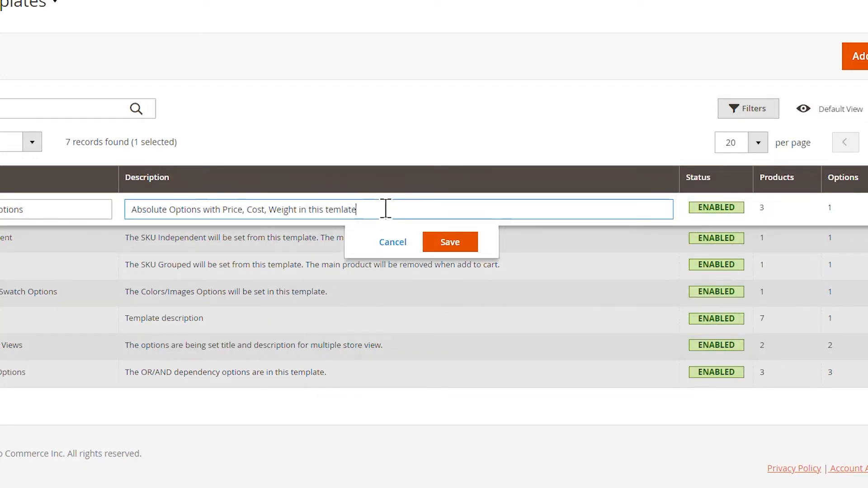
pyautogui.press('BackSpace')
pyautogui.press('BackSpace')
pyautogui.press('BackSpace')
pyautogui.press('BackSpace')
pyautogui.press('BackSpace')
pyautogui.write('plate')
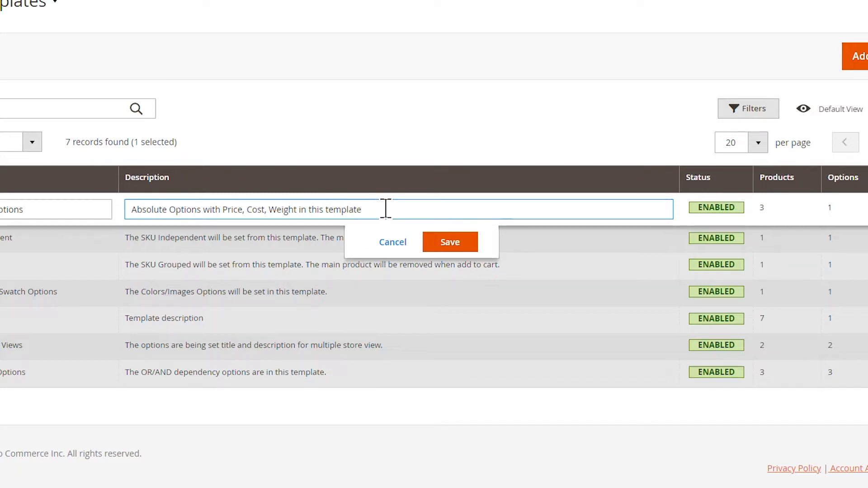
pyautogui.click(438, 240)
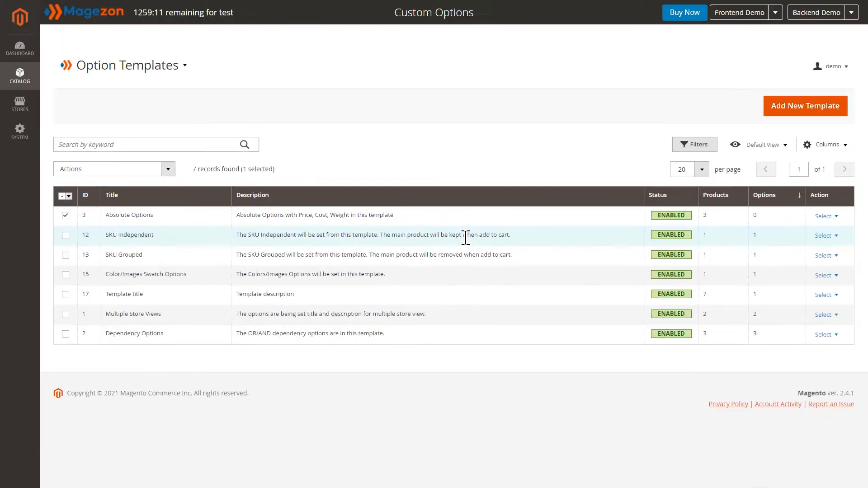
# Create a new options template with the title "Template title" and the description "Template description"
pyautogui.click(781, 117)
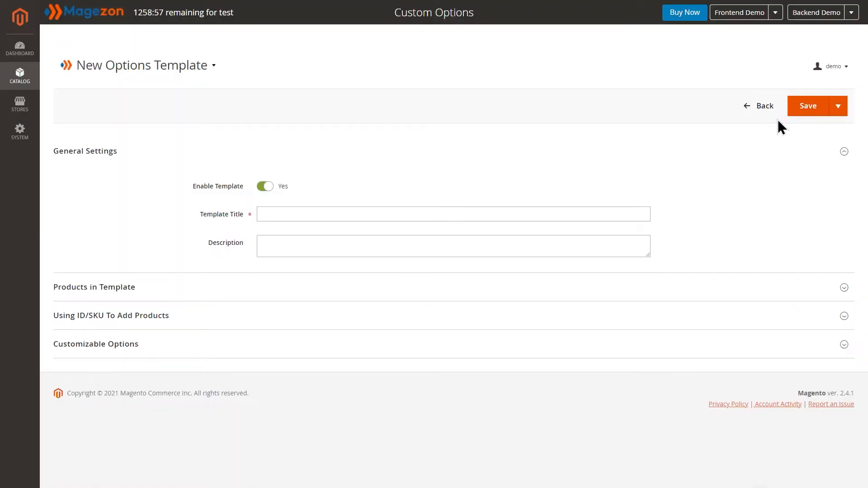
pyautogui.click(403, 206)
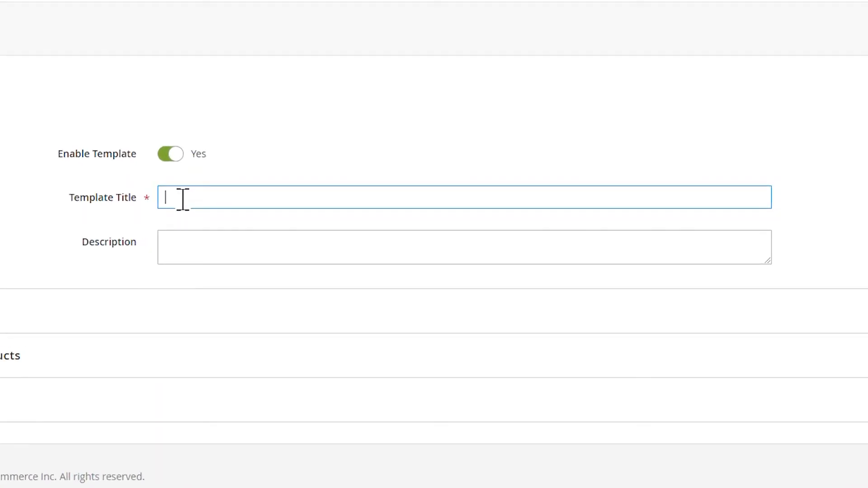
pyautogui.write('Templa')
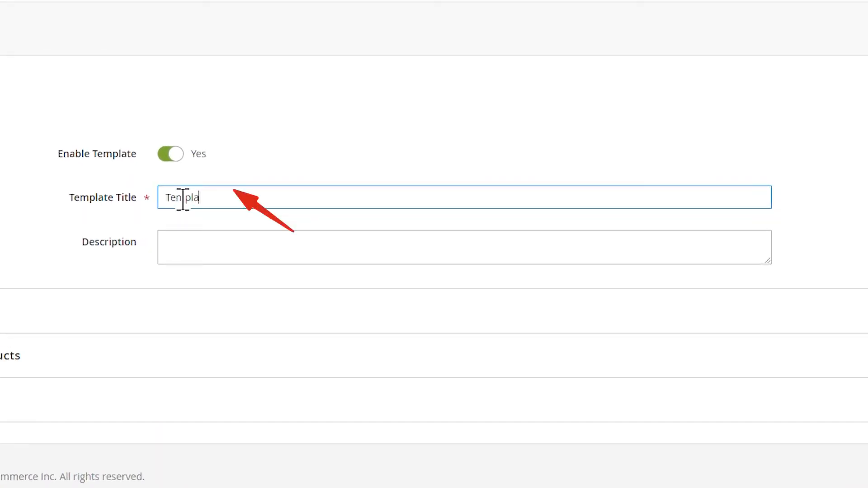
pyautogui.write('te title')
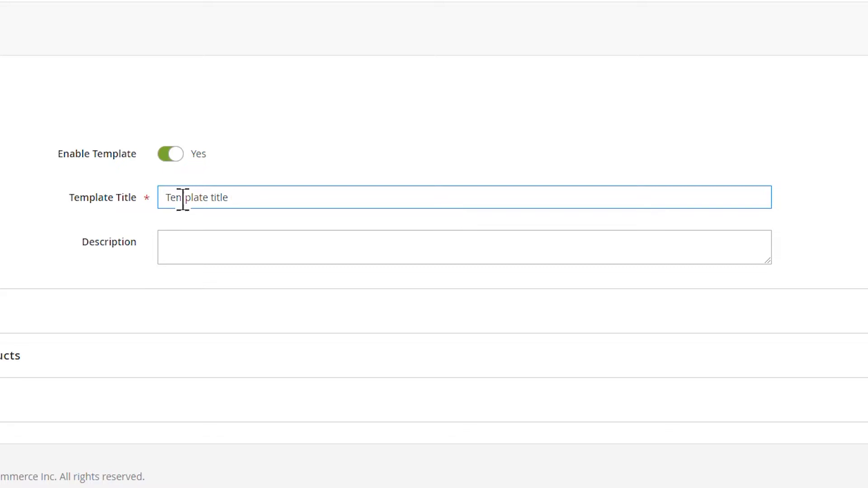
pyautogui.click(206, 237)
pyautogui.write('Template descriptiom')
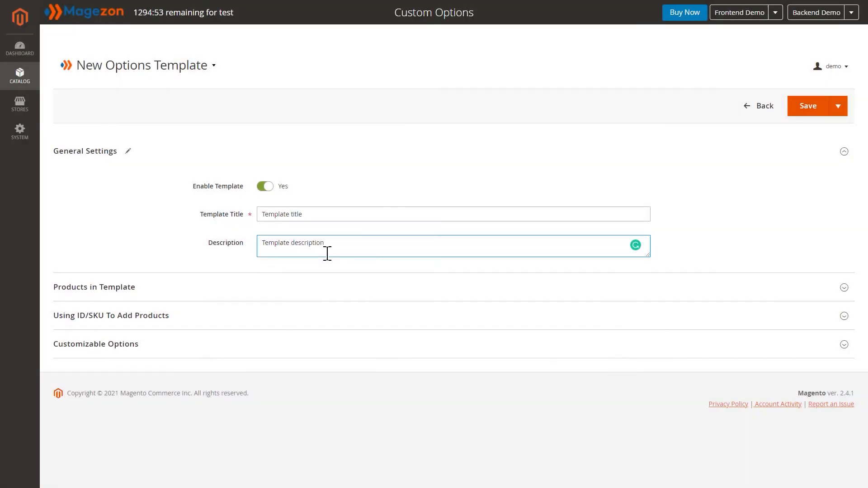
# Reset the product filter under Products in Template and select the Configurable-Red and Configurable-Multi products
pyautogui.click(169, 294)
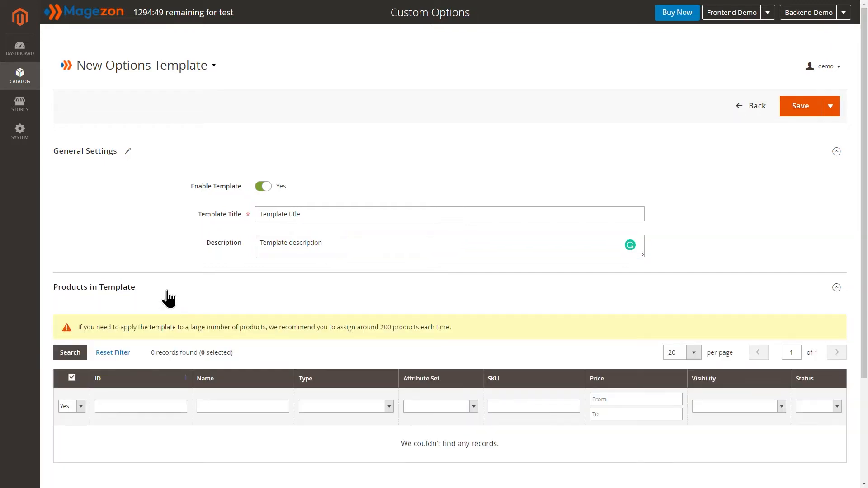
pyautogui.scroll(-1, 169, 299)
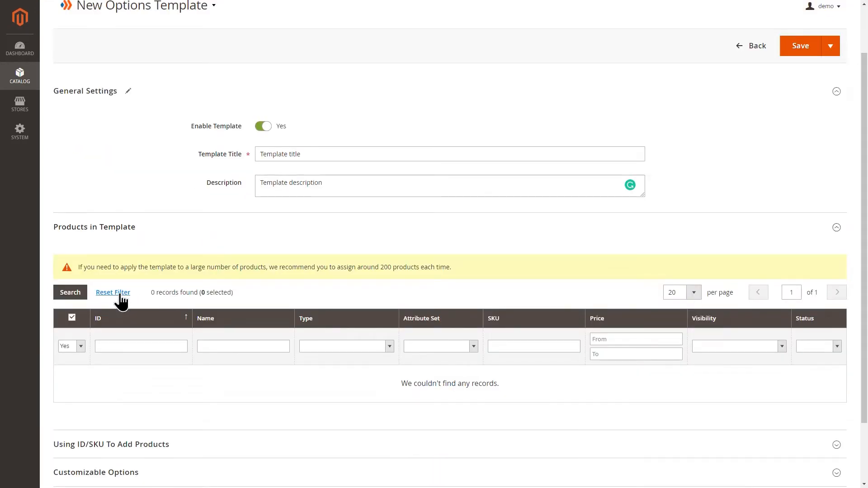
pyautogui.click(120, 294)
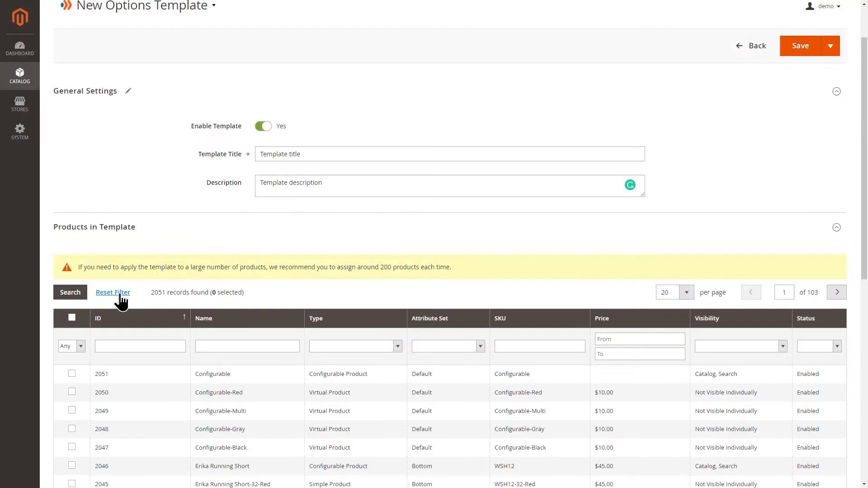
pyautogui.scroll(-2, 120, 297)
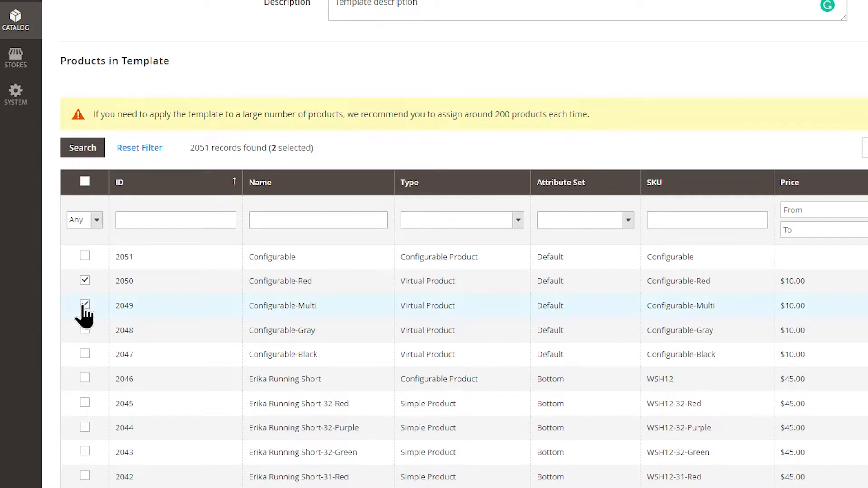
# Choose Yes in the selection filter of the template's product grid
pyautogui.click(95, 221)
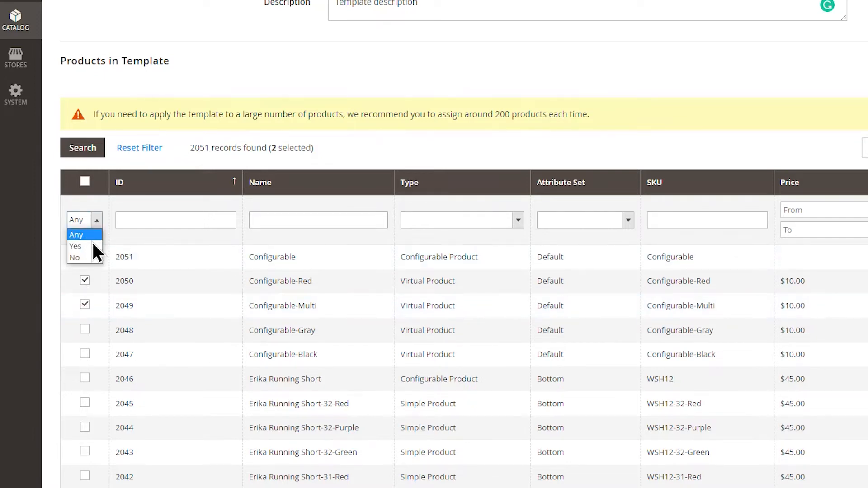
pyautogui.click(84, 246)
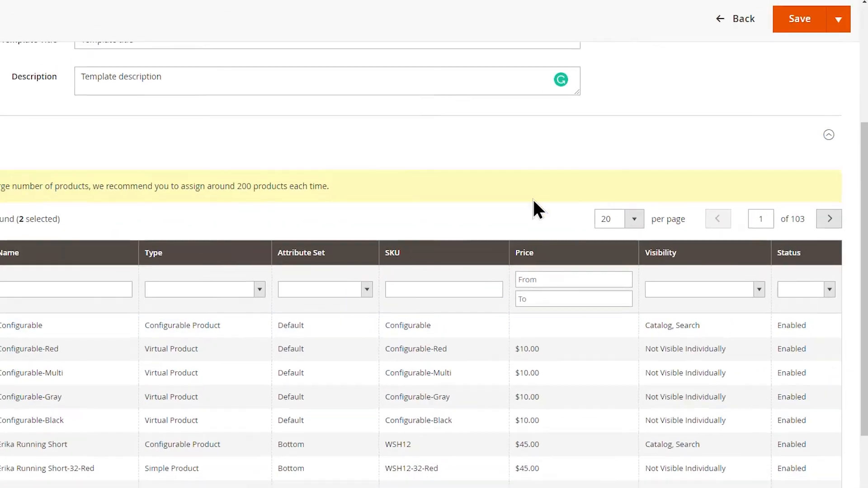
# Assign additional products to the template by IDs, entering 1,2,3 under Using ID/SKU To Add Products
pyautogui.scroll(-8, 534, 205)
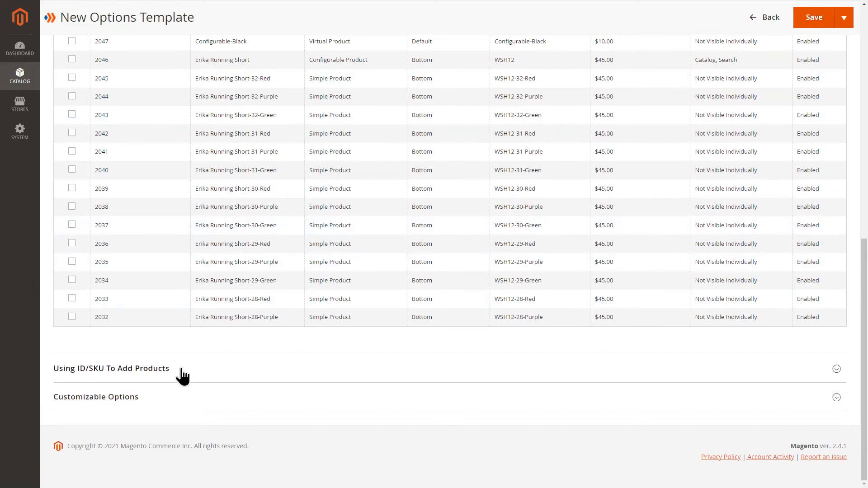
pyautogui.click(183, 376)
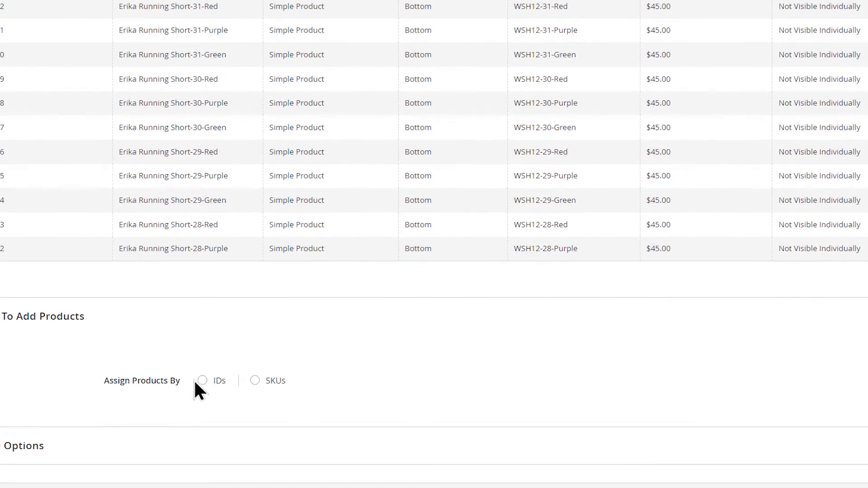
pyautogui.click(202, 381)
pyautogui.click(255, 381)
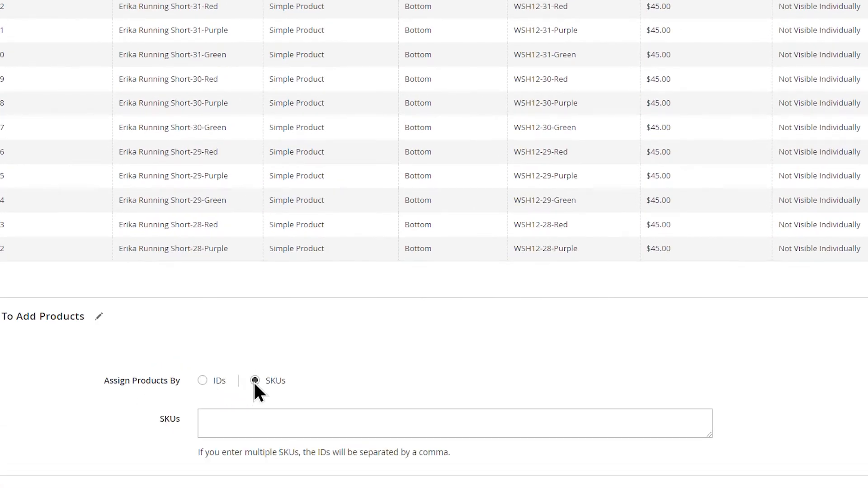
pyautogui.click(203, 381)
pyautogui.click(212, 413)
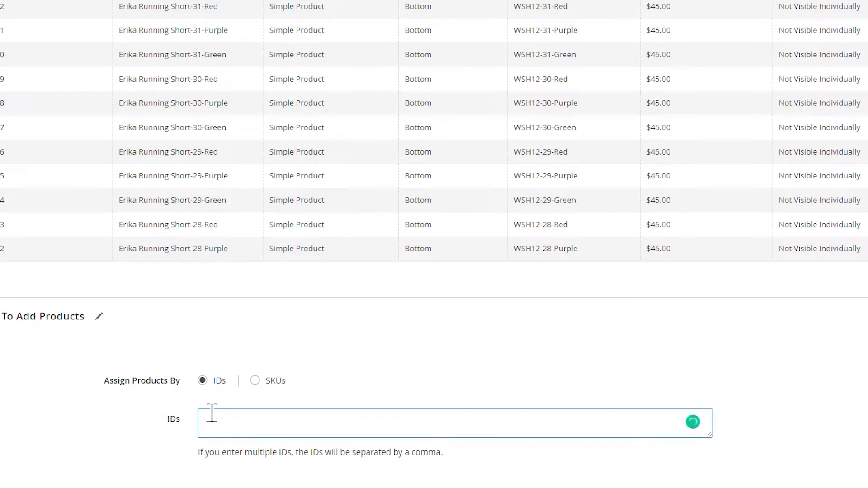
pyautogui.write('1,2,3')
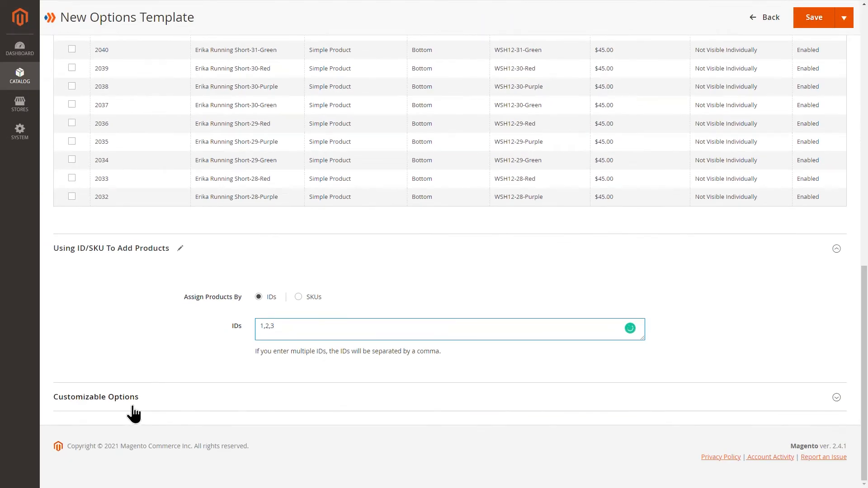
# Turn on Absolute Cost, Absolute Weight and Absolute Price for the template's customizable options
pyautogui.click(133, 408)
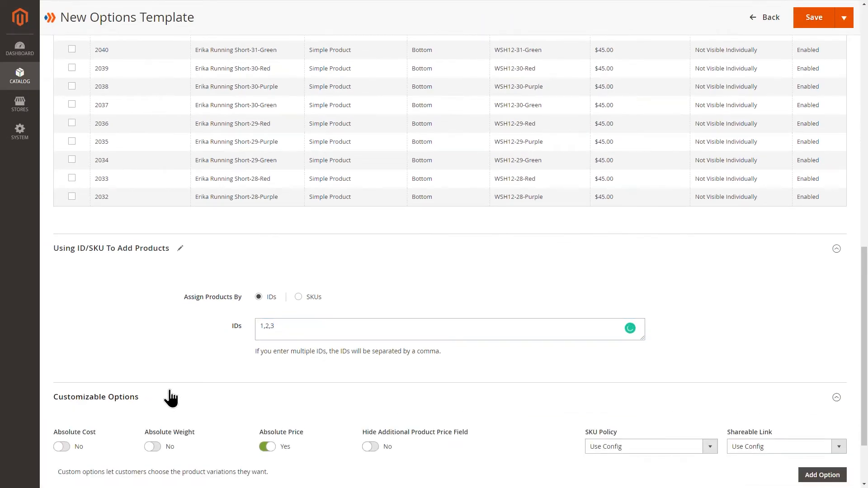
pyautogui.scroll(-2, 341, 316)
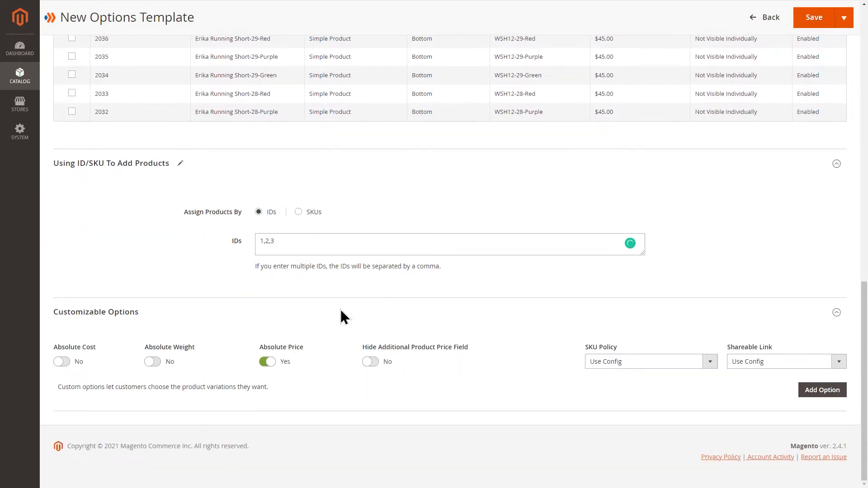
pyautogui.click(269, 360)
pyautogui.click(62, 364)
pyautogui.click(150, 364)
pyautogui.click(268, 367)
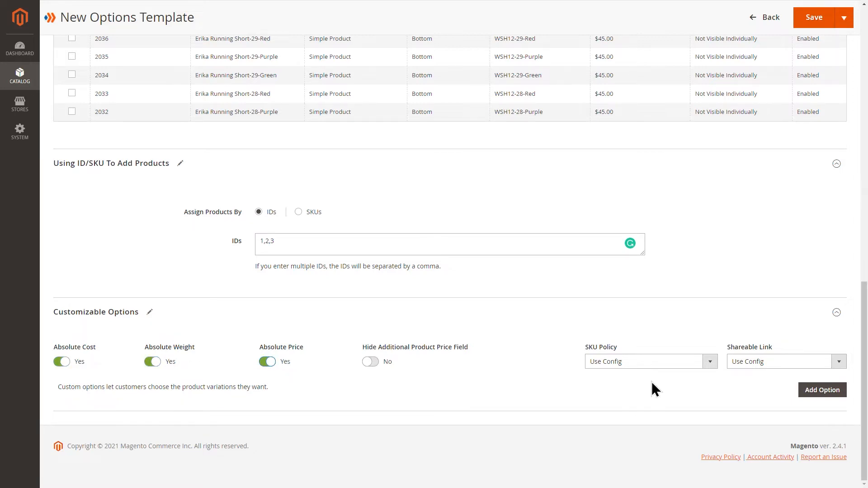
# Review the available SKU Policy and Shareable Link choices for the template's customizable options
pyautogui.click(713, 363)
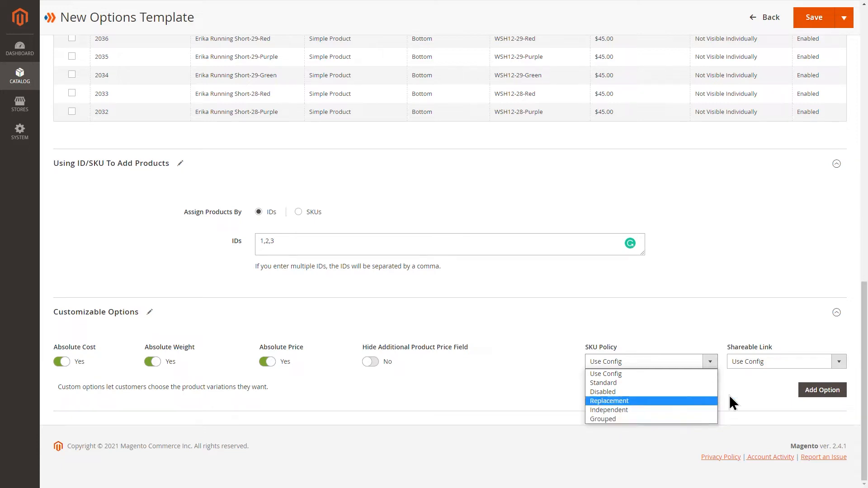
pyautogui.click(839, 362)
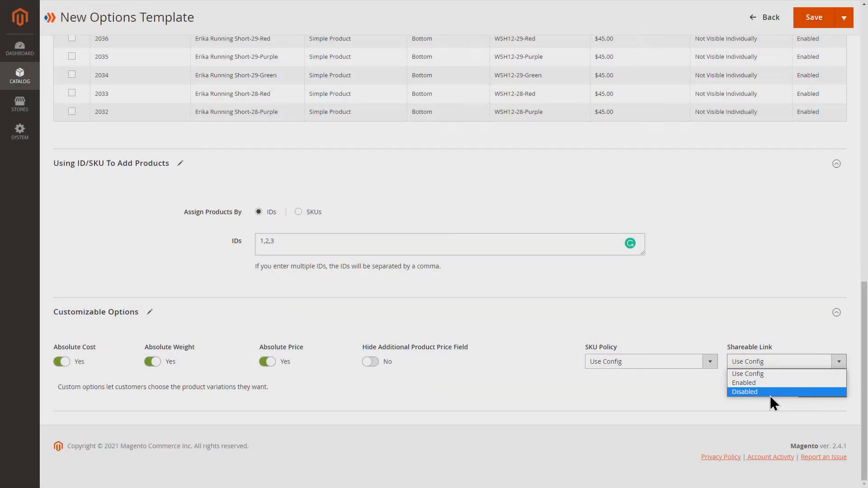
pyautogui.click(770, 400)
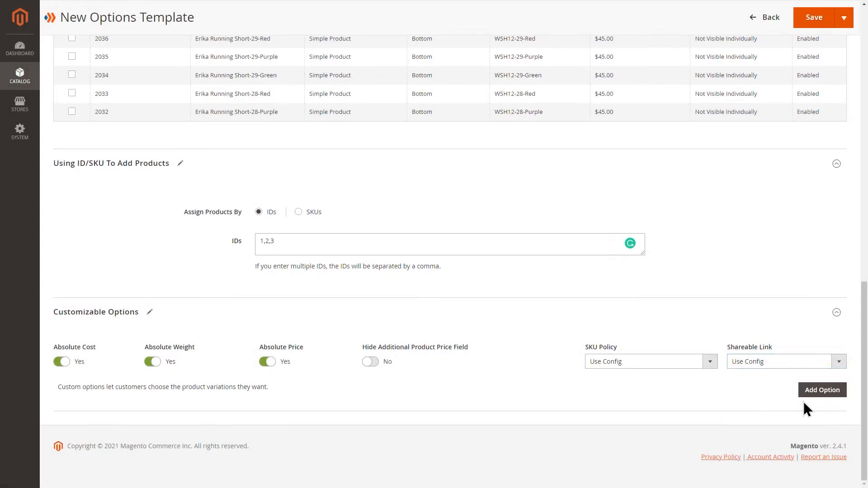
# Add a customizable option to the template with the option title Size and Title ID 1
pyautogui.click(811, 391)
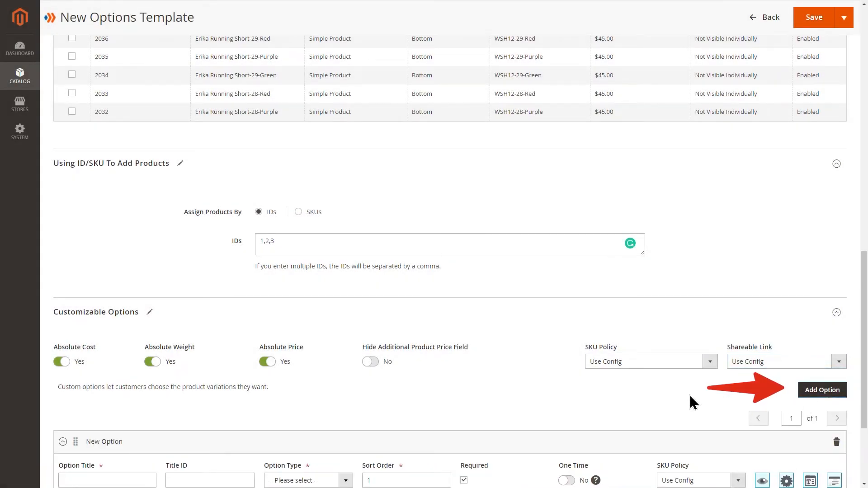
pyautogui.scroll(-3, 499, 382)
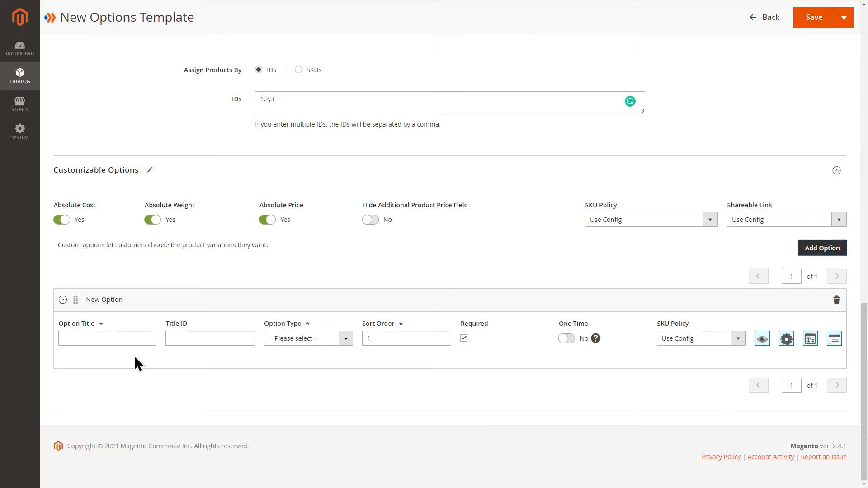
pyautogui.click(107, 339)
pyautogui.write('OPt')
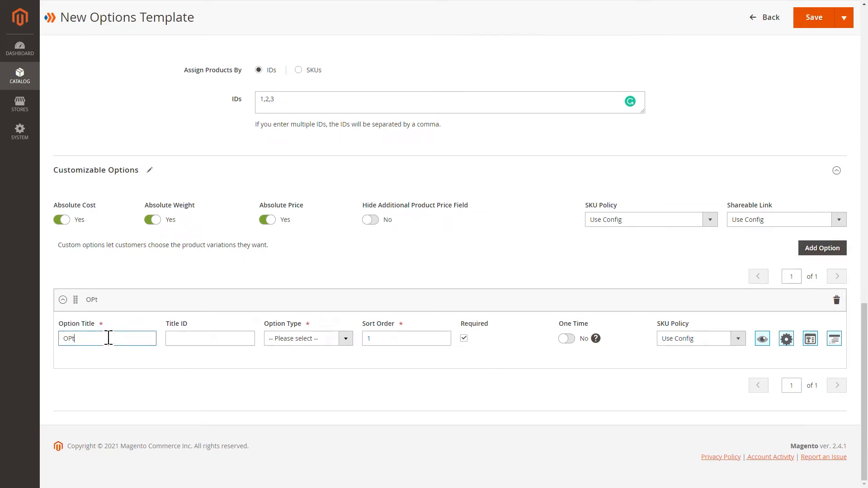
pyautogui.write('io')
pyautogui.press('BackSpace')
pyautogui.press('BackSpace')
pyautogui.press('BackSpace')
pyautogui.press('BackSpace')
pyautogui.press('BackSpace')
pyautogui.write('Size')
pyautogui.click(181, 340)
pyautogui.write('1')
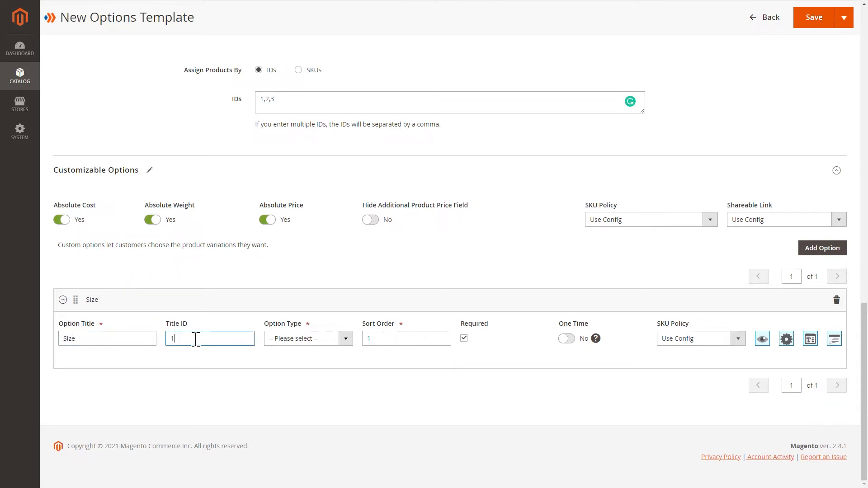
# Set the Size option's type to Area with a maximum of 30 characters
pyautogui.click(346, 343)
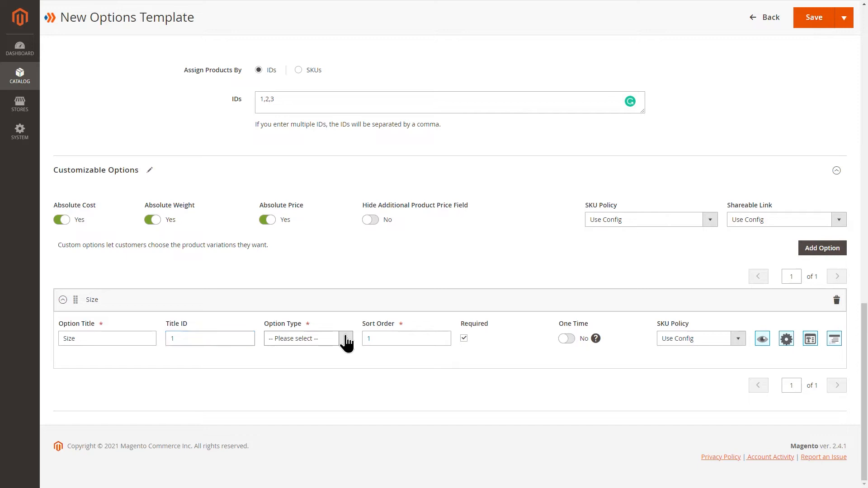
pyautogui.scroll(-1, 346, 343)
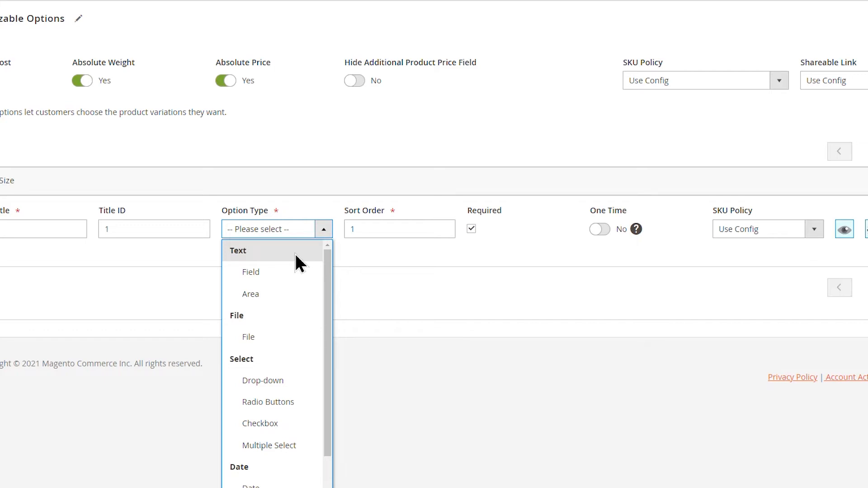
pyautogui.click(277, 296)
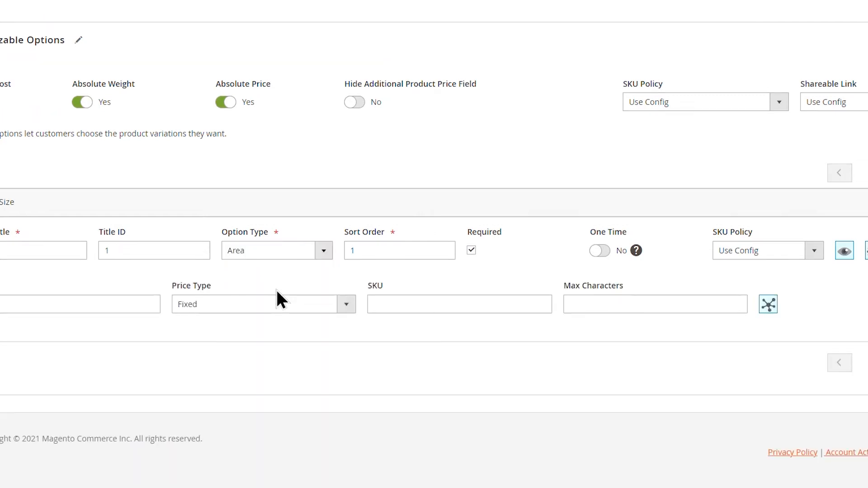
pyautogui.click(602, 307)
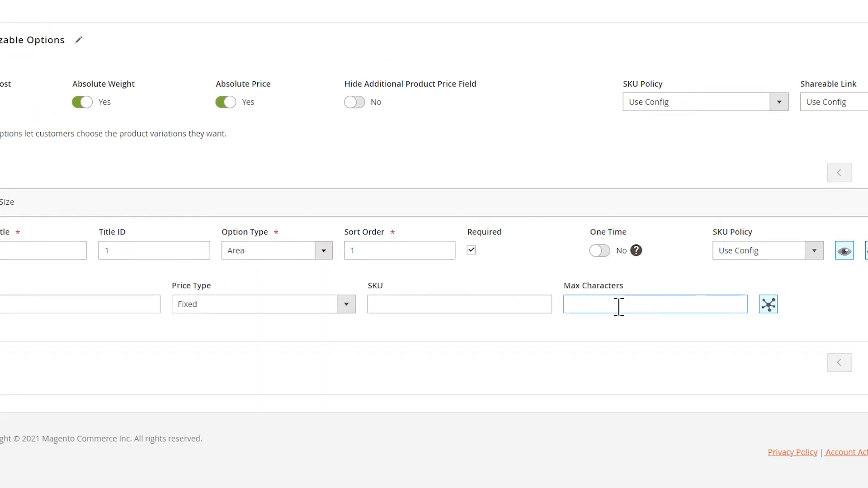
pyautogui.write('30')
# Switch the Size option to the File type and try non-numeric text as its maximum image size
pyautogui.click(323, 251)
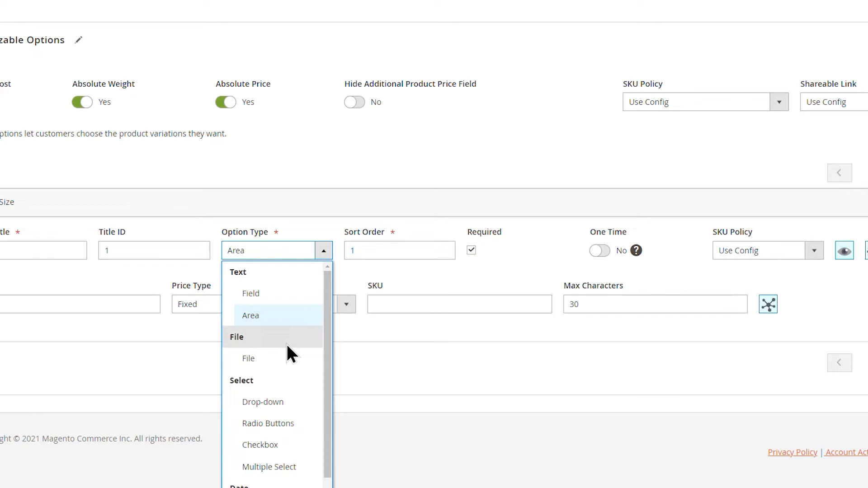
pyautogui.click(280, 357)
pyautogui.click(426, 306)
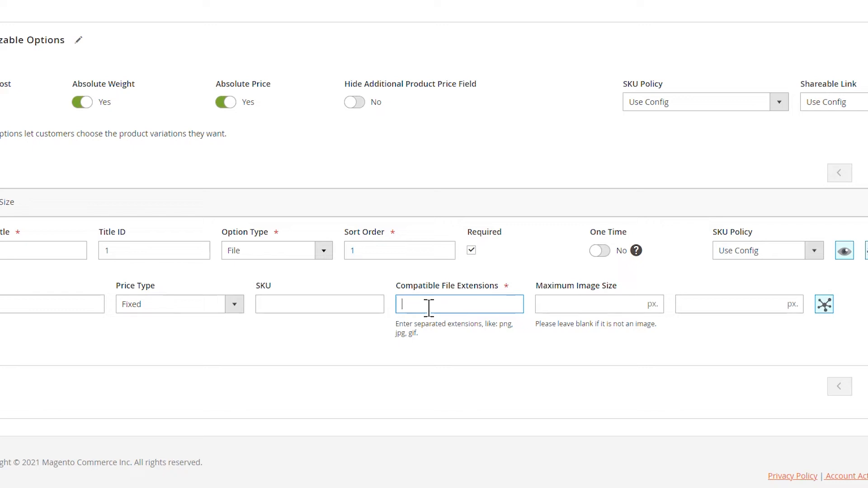
pyautogui.write('45')
pyautogui.press('BackSpace')
pyautogui.press('BackSpace')
pyautogui.write('hj')
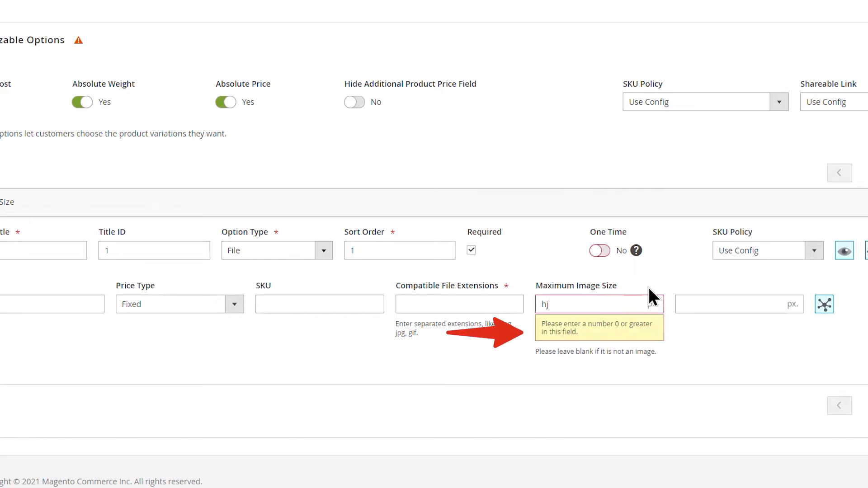
pyautogui.press('BackSpace')
pyautogui.press('BackSpace')
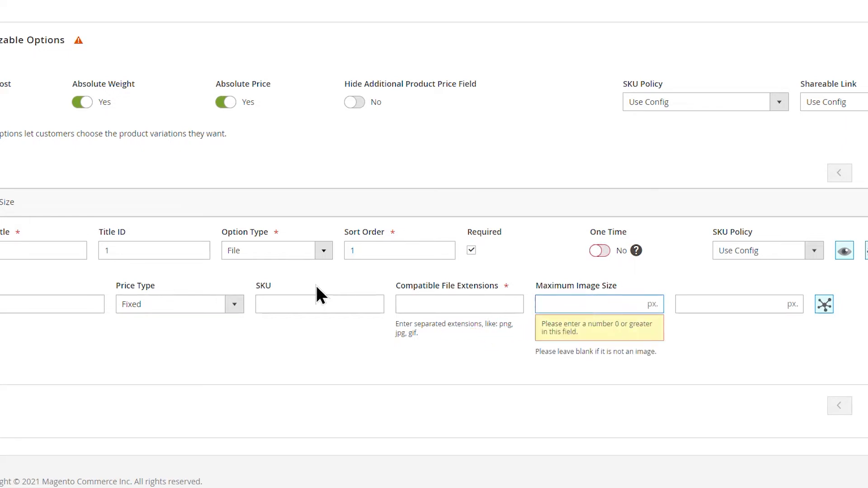
# Set the Size option's type to Checkbox
pyautogui.click(312, 252)
pyautogui.scroll(-3, 286, 391)
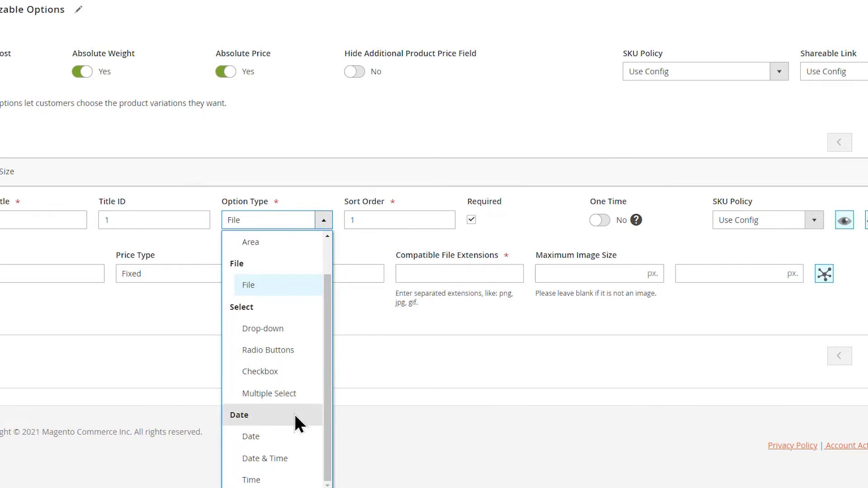
pyautogui.click(291, 369)
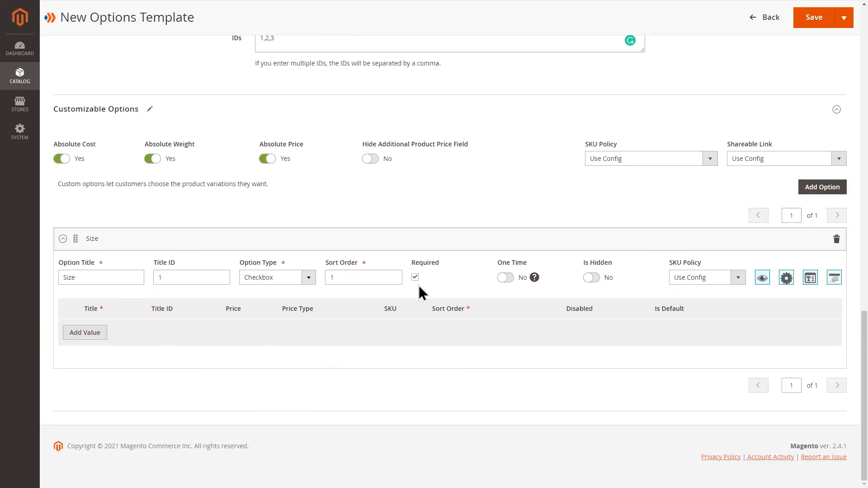
# Try toggling the Required, One Time and Is Hidden settings of the Size option
pyautogui.click(416, 285)
pyautogui.click(418, 279)
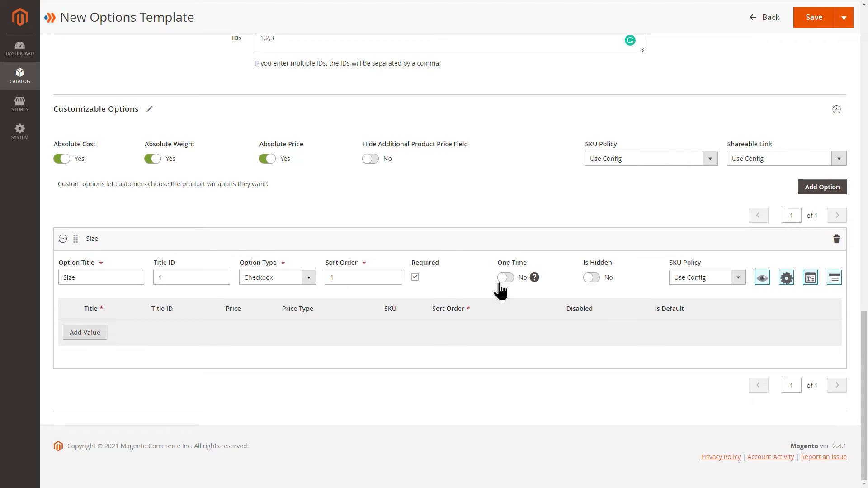
pyautogui.click(500, 285)
pyautogui.click(502, 284)
pyautogui.click(593, 281)
pyautogui.click(594, 283)
# Add three values to the Size option, titled s, m and l
pyautogui.click(99, 336)
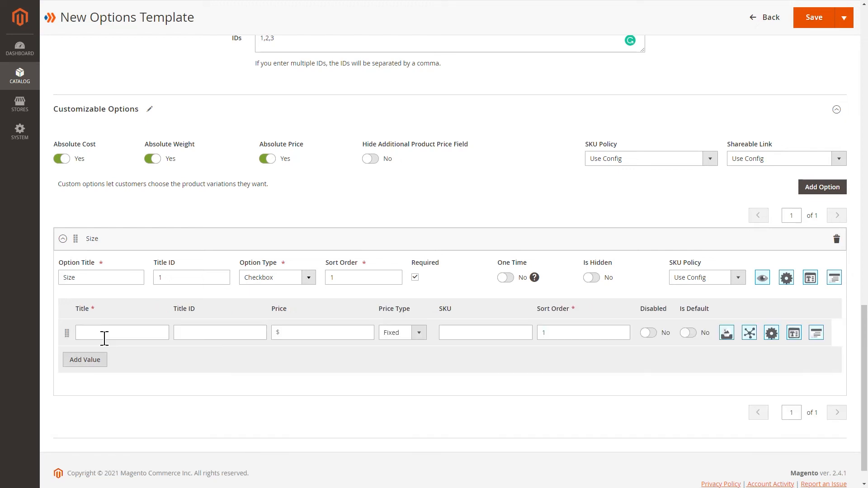
pyautogui.click(100, 362)
pyautogui.click(103, 383)
pyautogui.click(123, 335)
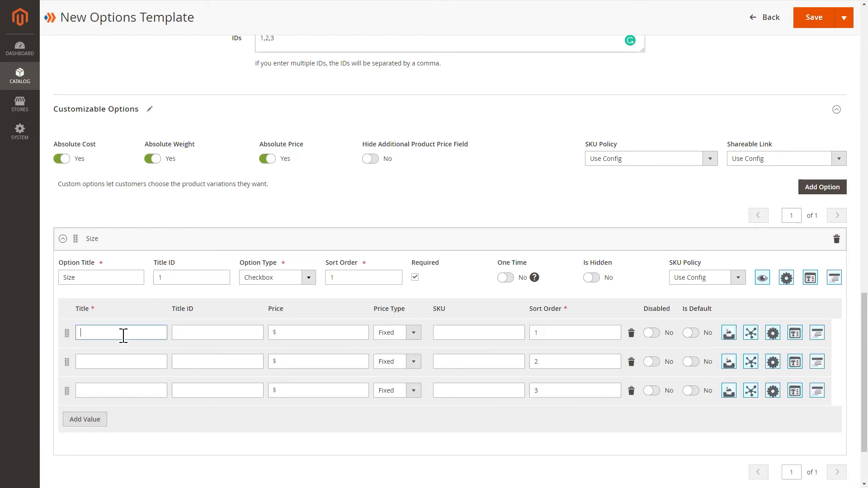
pyautogui.write('s')
pyautogui.click(133, 358)
pyautogui.write('m')
pyautogui.click(131, 386)
pyautogui.write('l')
# Examine the Title ID, Price and SKU fields available for the Size option's values
pyautogui.click(209, 335)
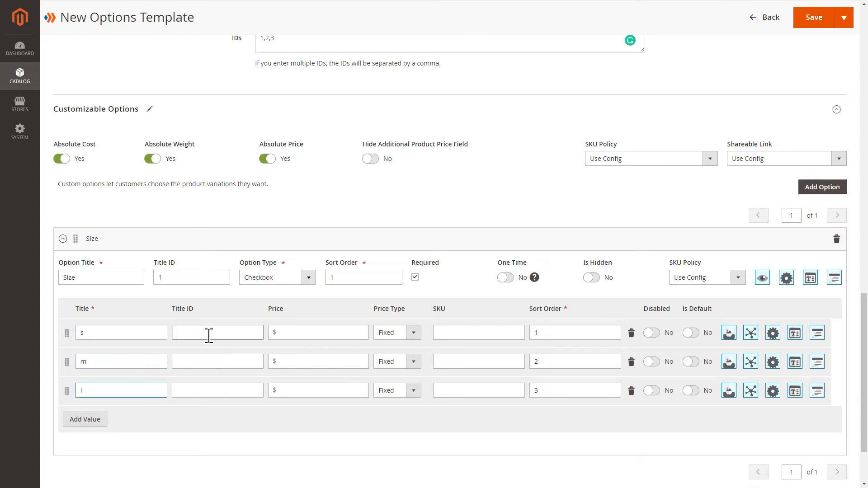
pyautogui.click(217, 361)
pyautogui.click(219, 389)
pyautogui.click(317, 335)
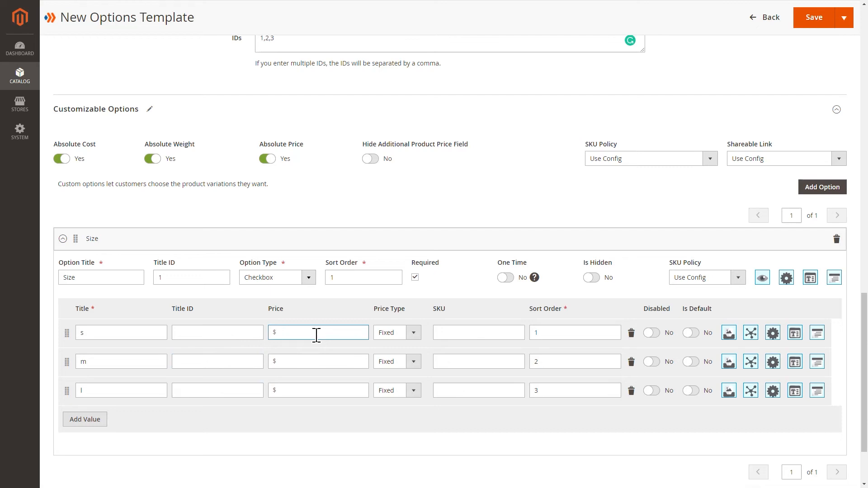
pyautogui.click(316, 360)
pyautogui.click(316, 388)
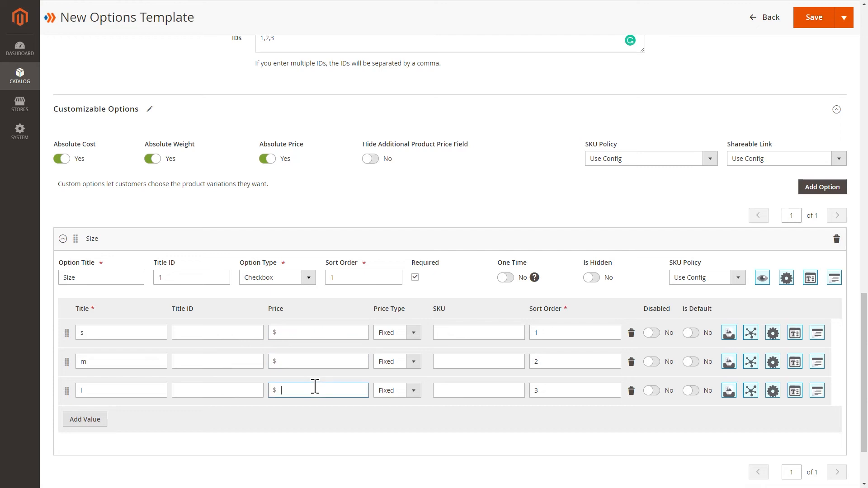
pyautogui.scroll(-2, 315, 387)
pyautogui.click(471, 272)
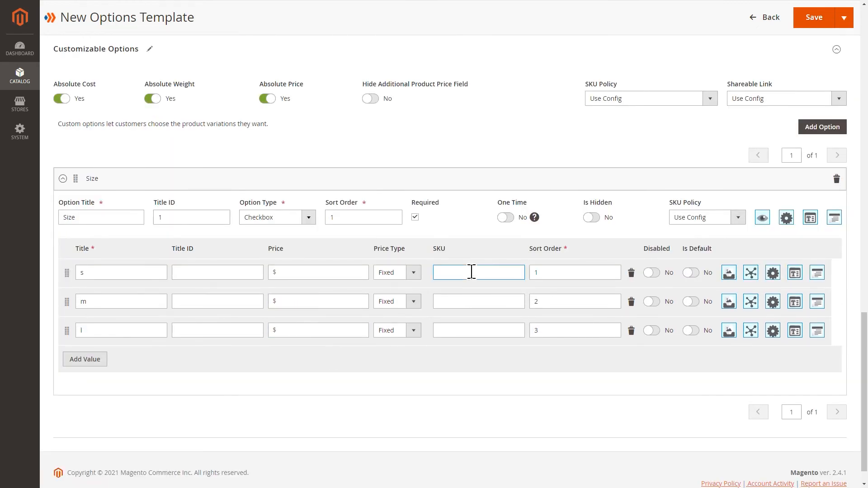
# Reorder the Size values by giving s the sort order 4 and moving m below l
pyautogui.click(549, 278)
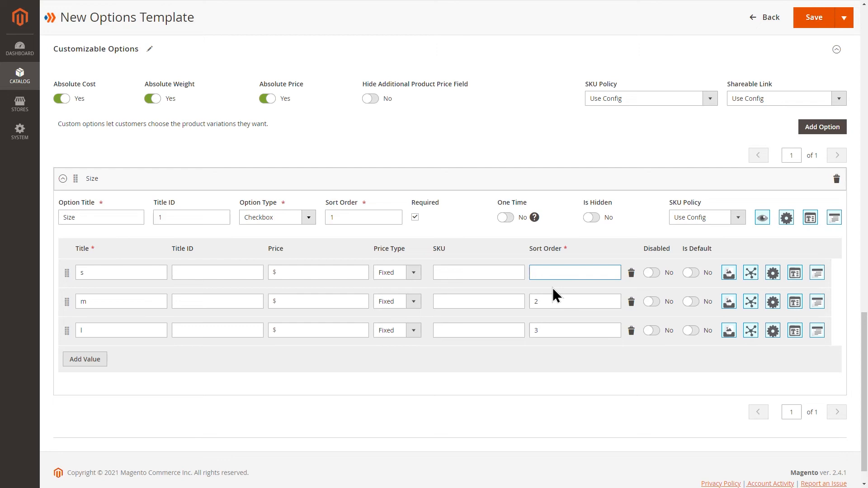
pyautogui.write('4')
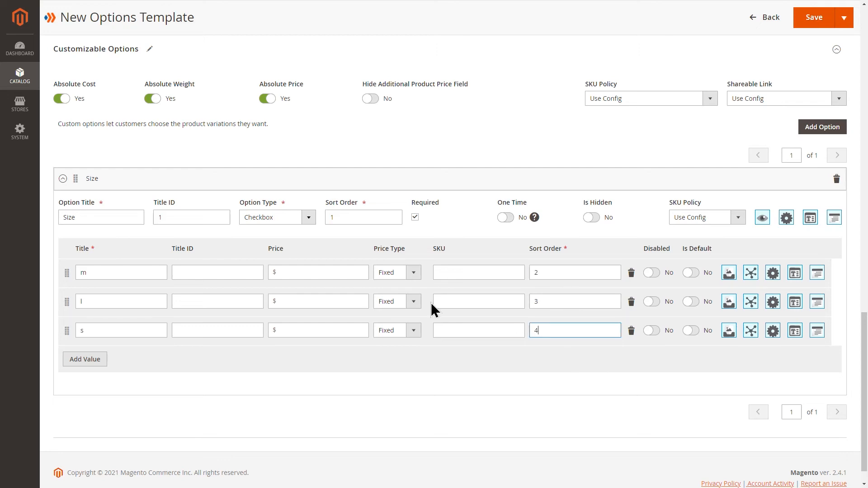
pyautogui.moveTo(68, 274); pyautogui.dragTo(70, 306)
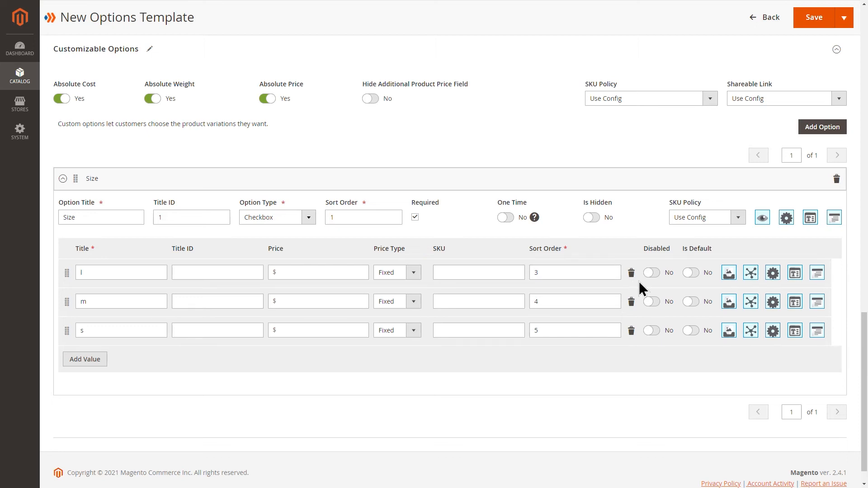
# Try toggling Disabled for values l and m, and Is Default for value l
pyautogui.click(651, 273)
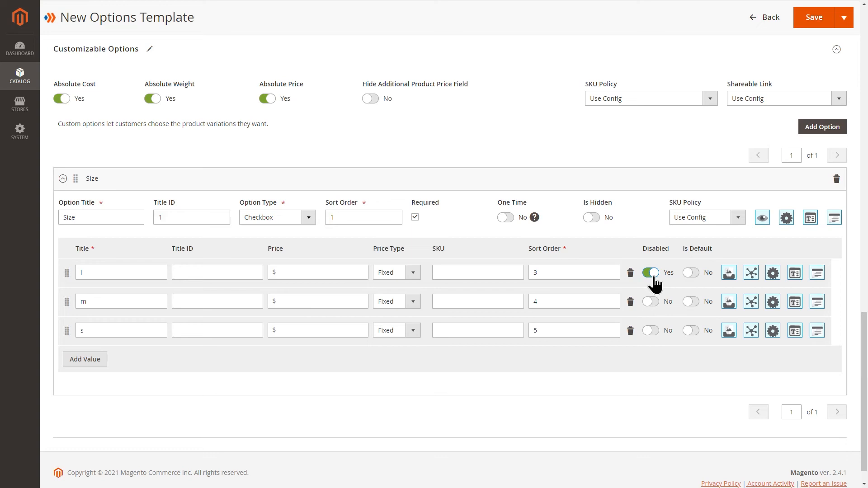
pyautogui.click(652, 302)
pyautogui.click(653, 302)
pyautogui.click(655, 275)
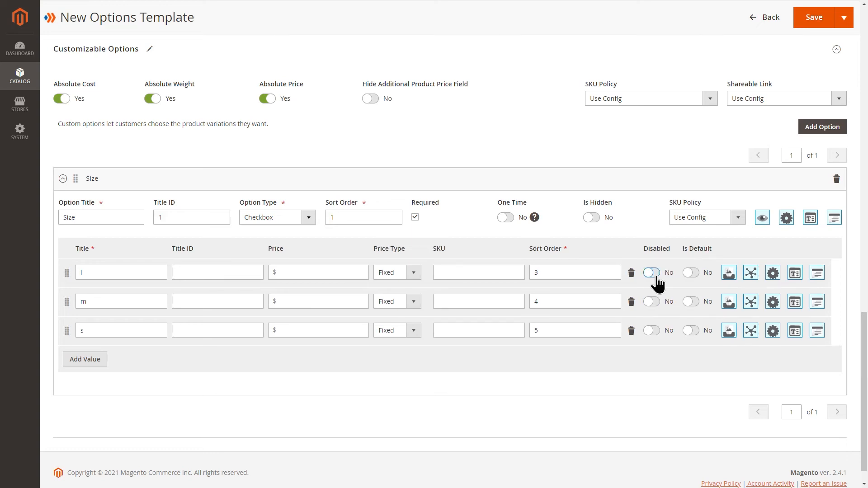
pyautogui.click(691, 274)
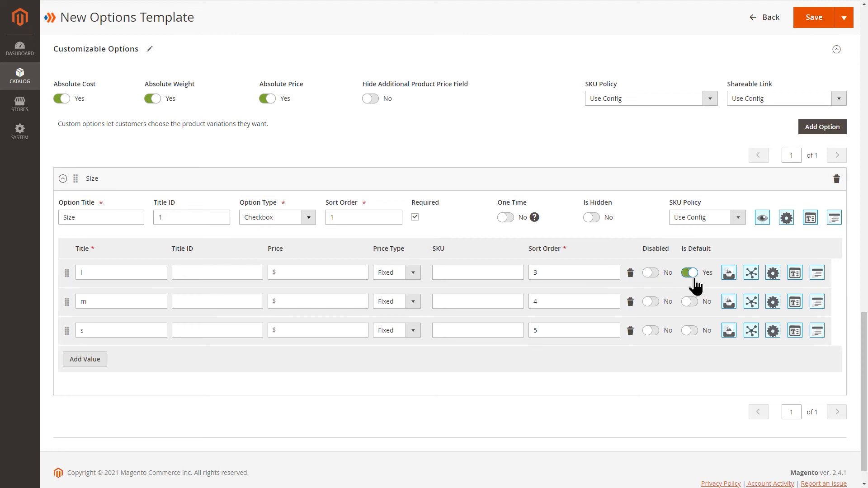
pyautogui.click(692, 280)
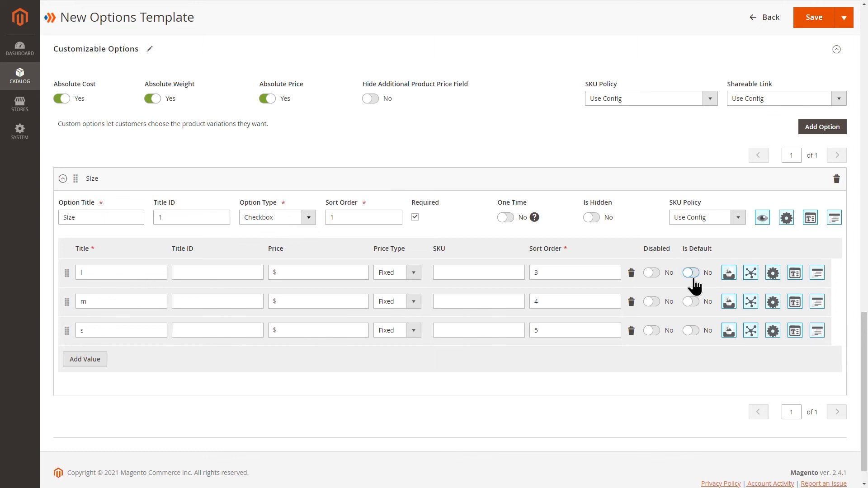
pyautogui.click(763, 218)
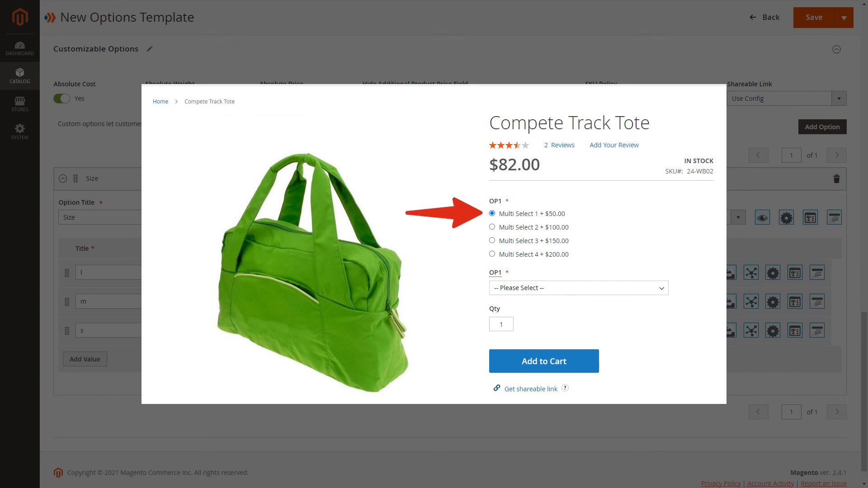
pyautogui.press('Escape')
# Save the new options template and go to the Manage Templates page of Custom Options
pyautogui.click(810, 18)
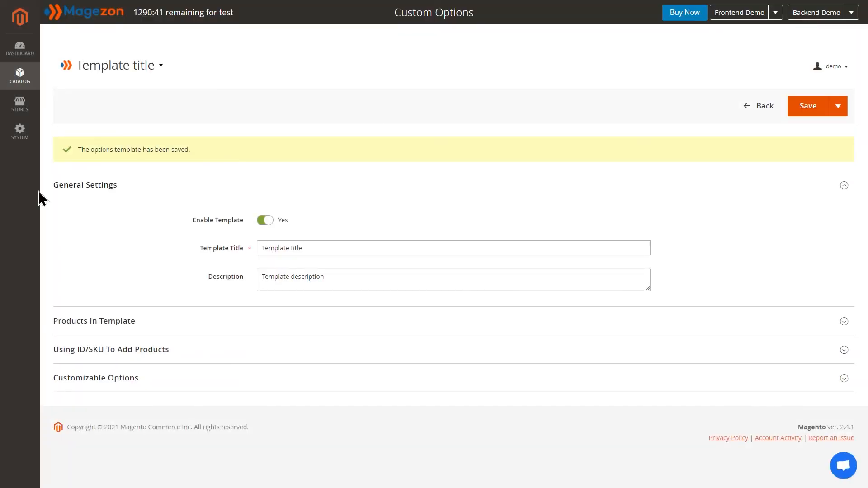
pyautogui.click(20, 78)
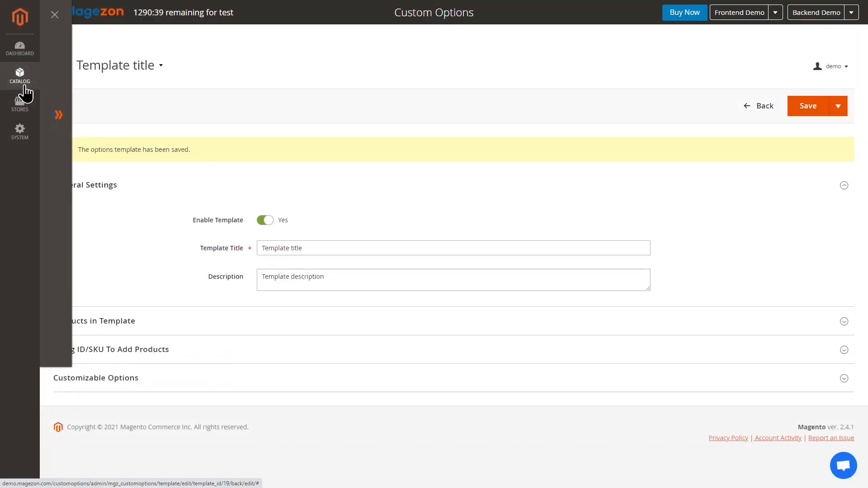
pyautogui.click(103, 144)
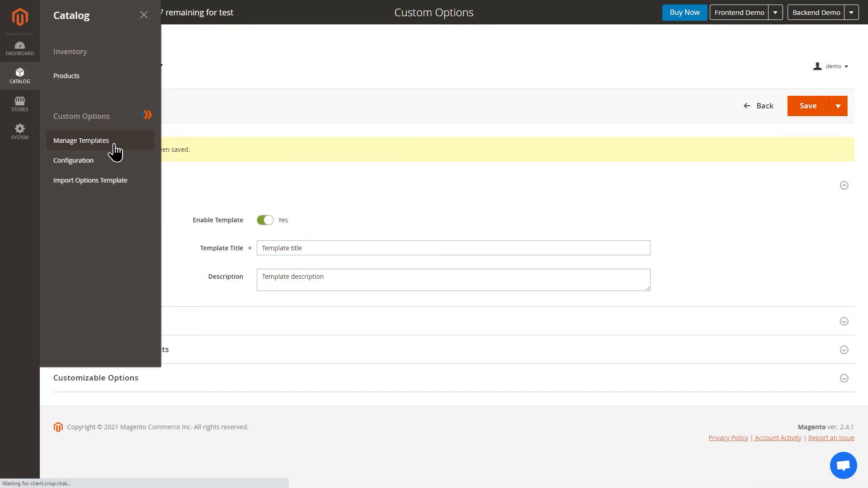